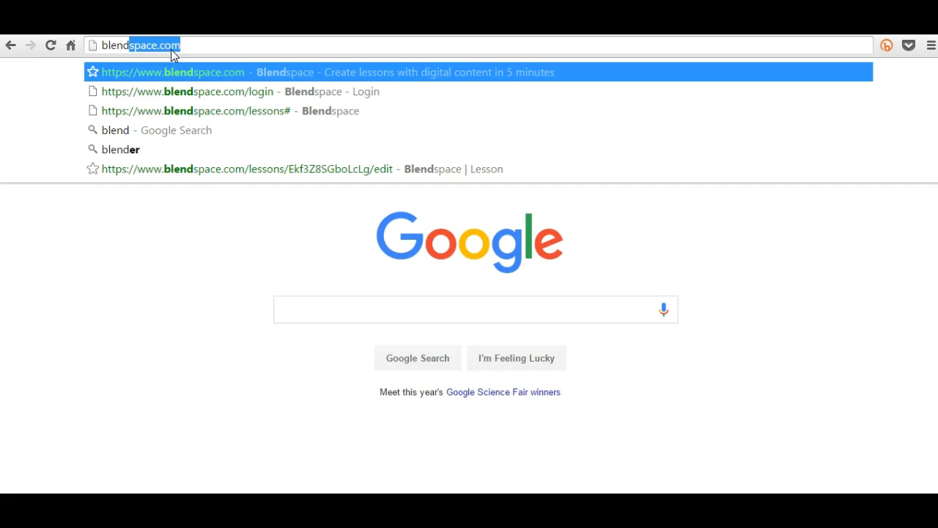
Open blendspace.com and log in with the school Google account, allowing Blendspace to have offline access.
key(Return)
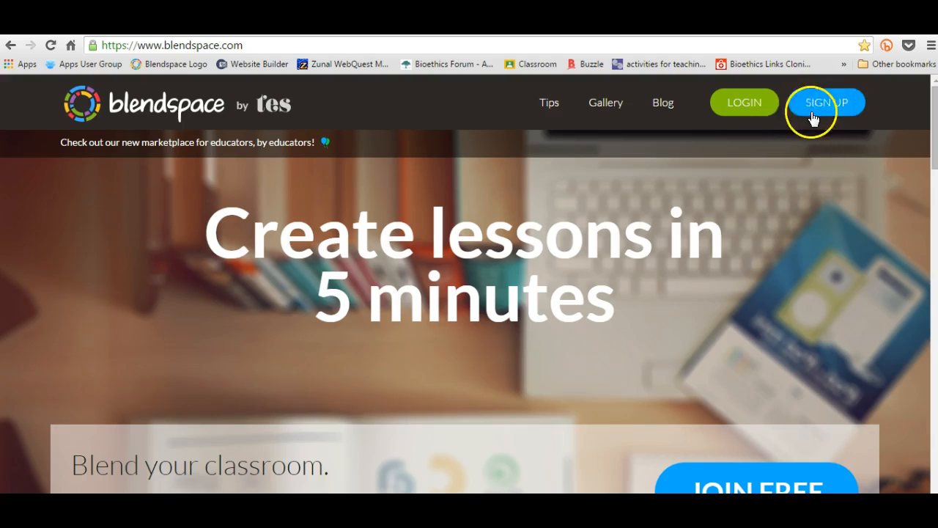
click(738, 111)
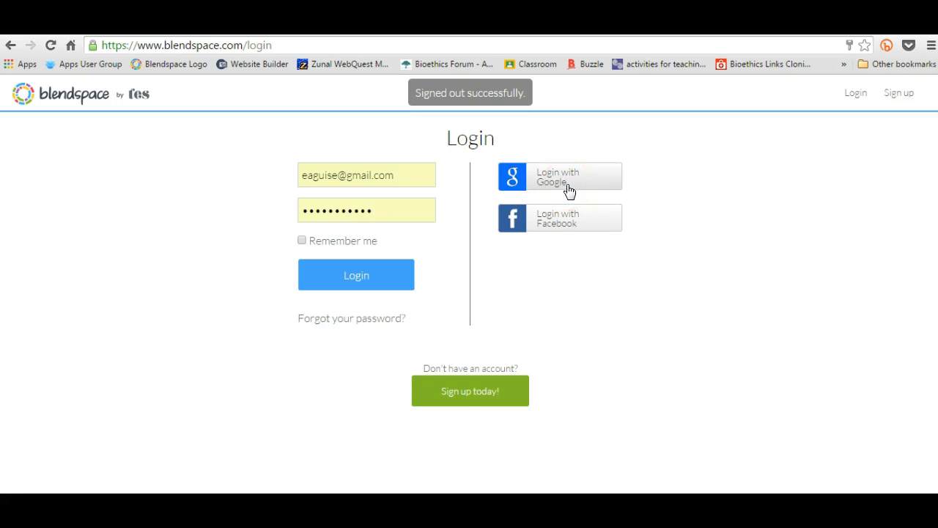
click(569, 190)
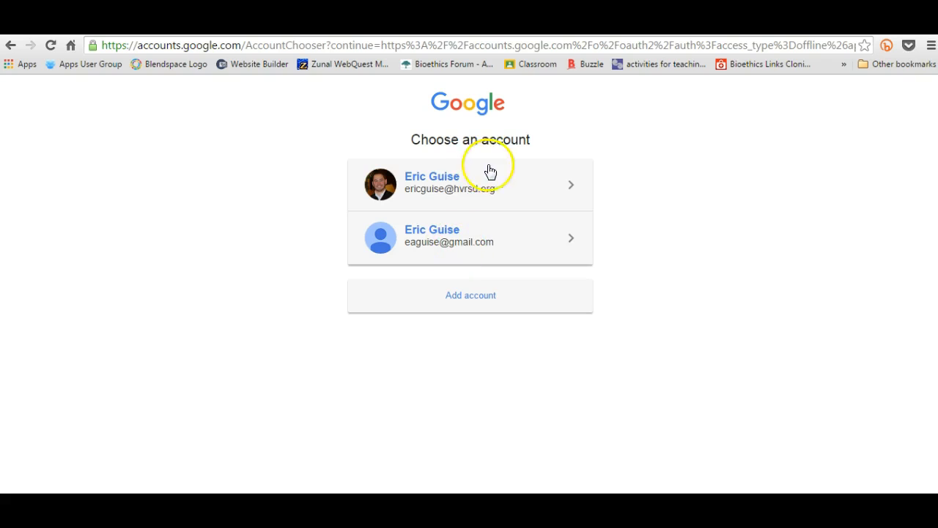
click(486, 187)
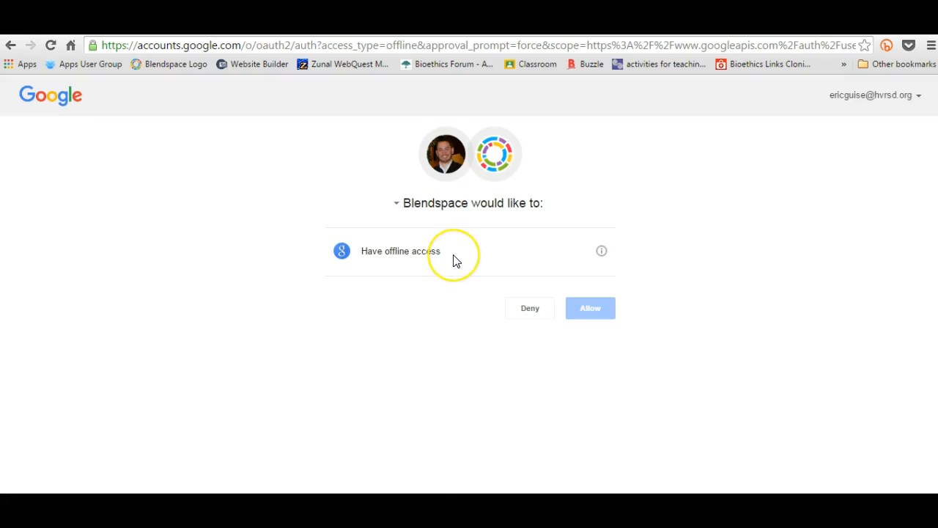
click(585, 309)
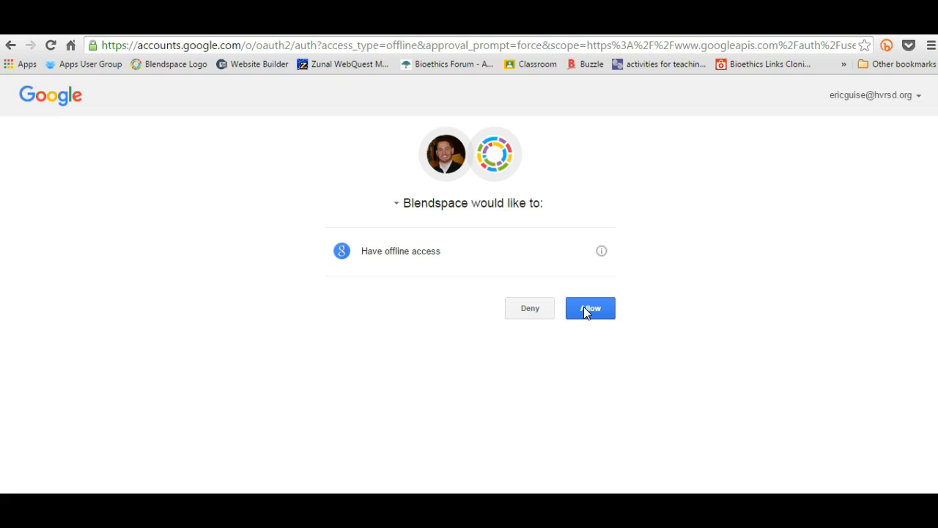
click(584, 307)
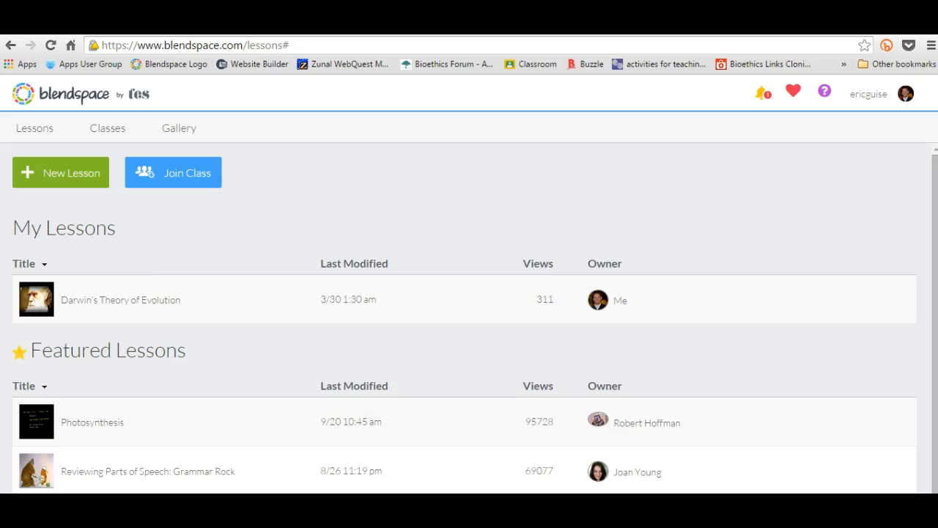
Create a new lesson on the topic "Darwins Theory of Evolution".
click(71, 176)
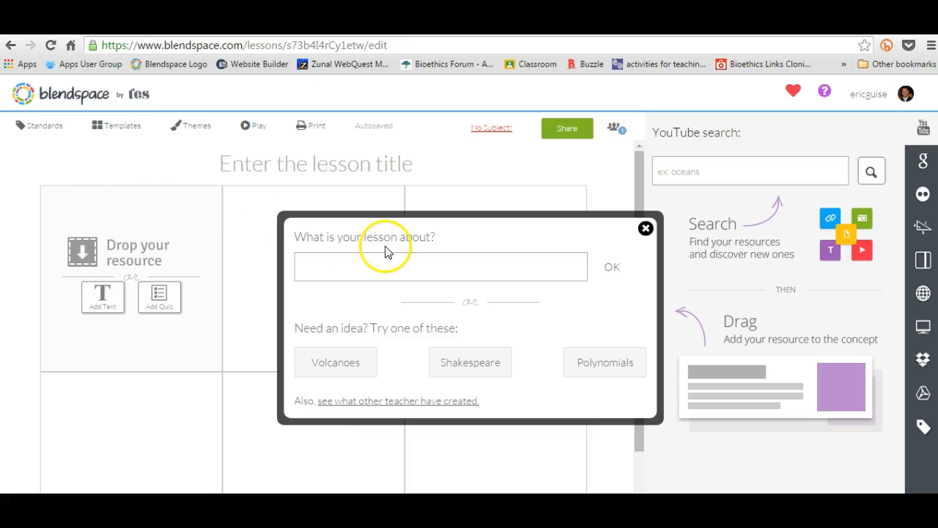
click(342, 262)
text(Daw)
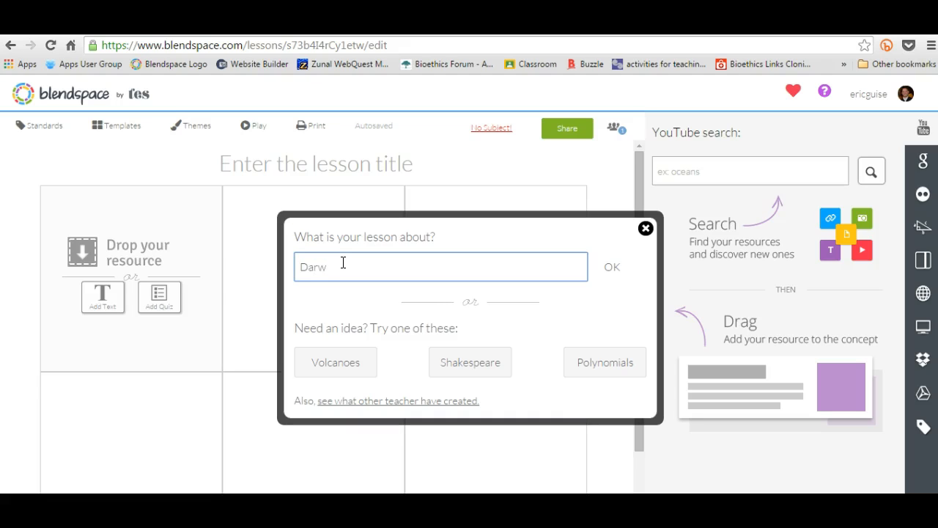
text(wins Theory of Evolution)
click(613, 270)
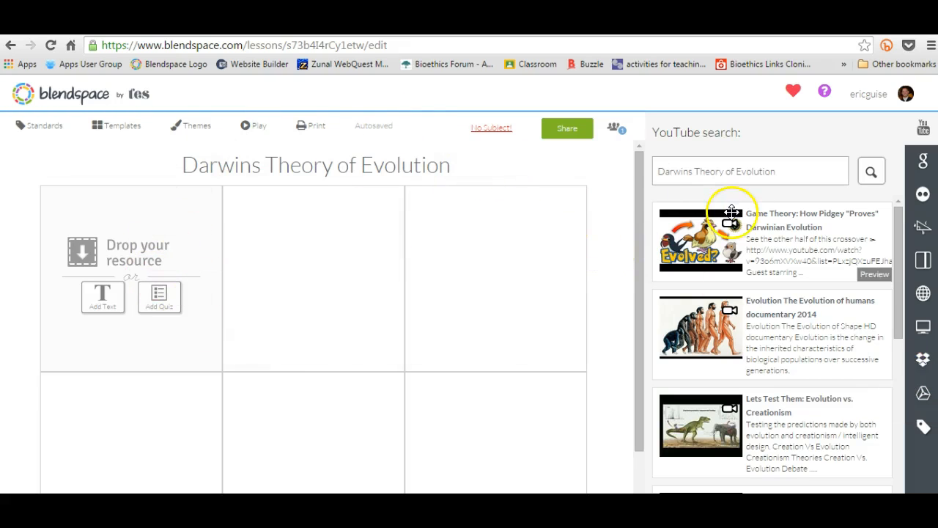
Place the Lesson 1 Natural-Selection-Webquest document from Google Drive in the lesson's first tile and label it "Webquest Questions".
click(924, 396)
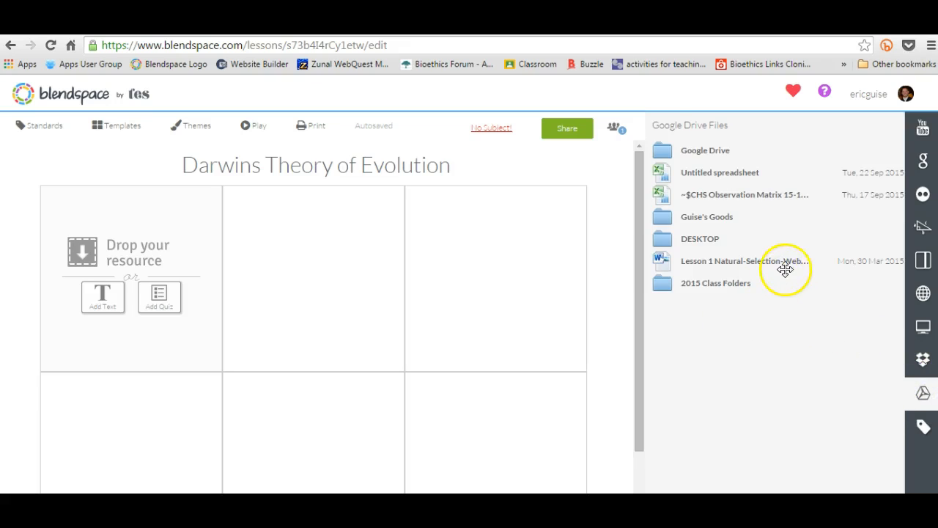
drag(792, 264, 153, 245)
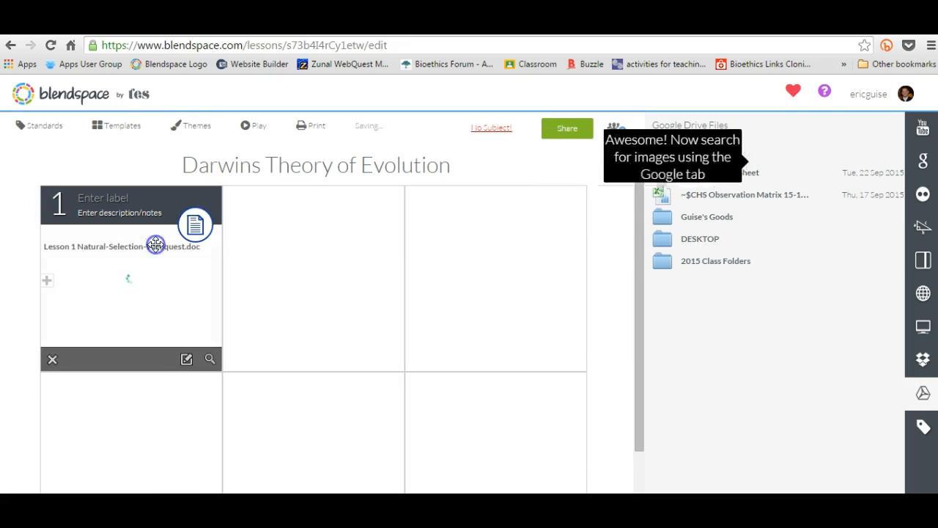
click(922, 134)
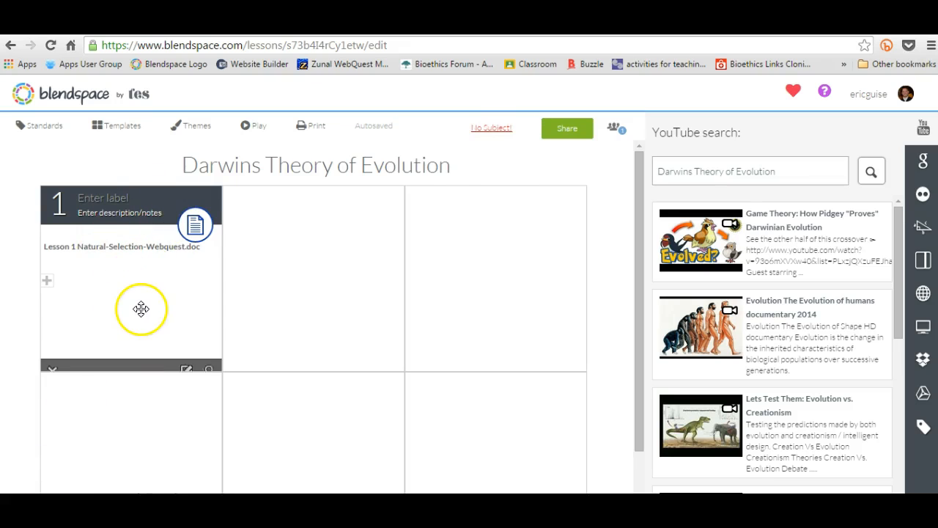
click(126, 196)
text(Webquest Questions)
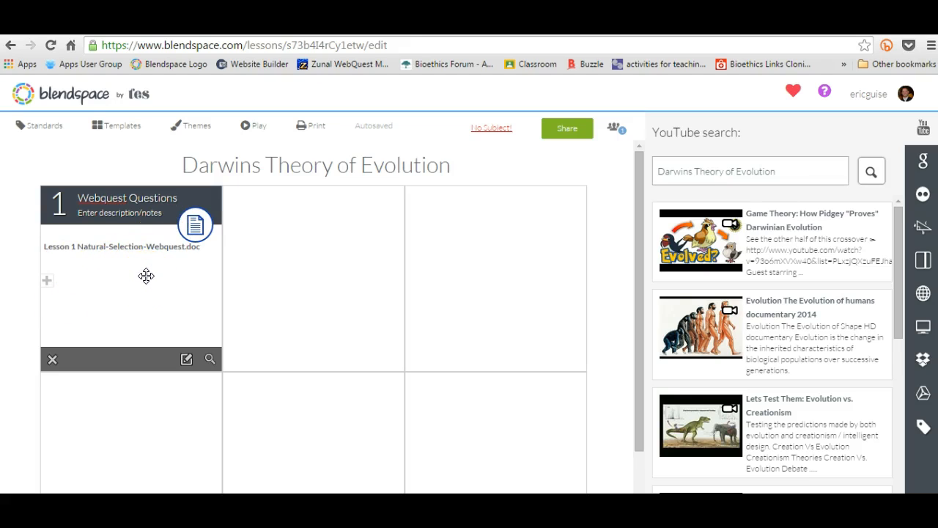
click(192, 223)
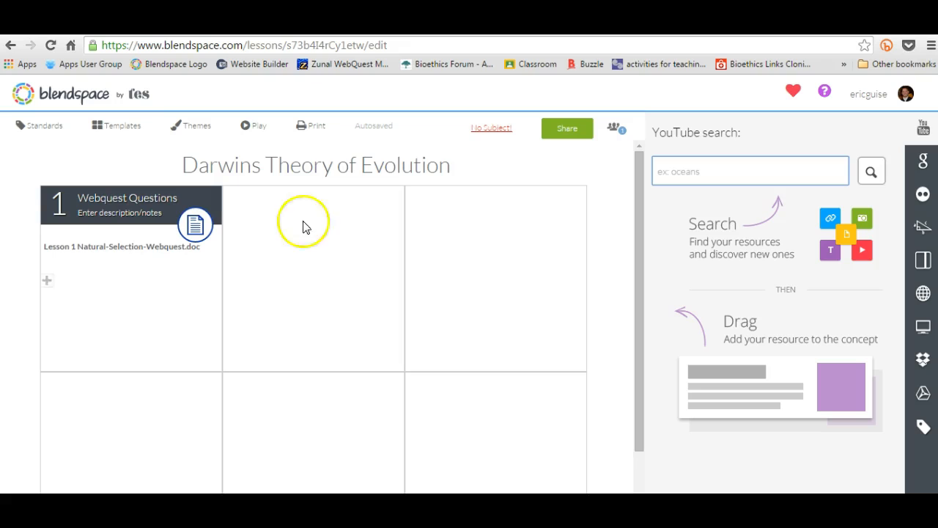
Search YouTube for "darwins dangerous idea" and place the Evolution Part 1 of 7 PBS documentary in the second tile.
mouse_move(286, 273)
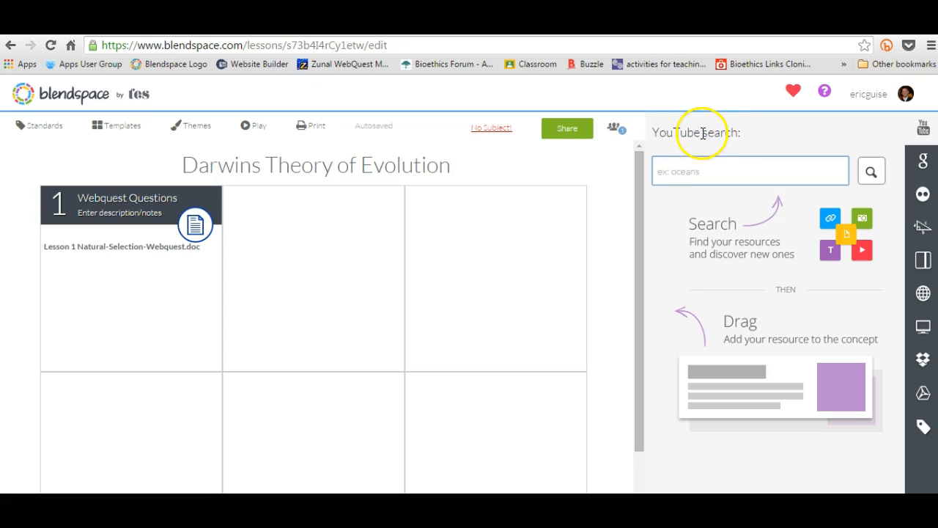
click(923, 130)
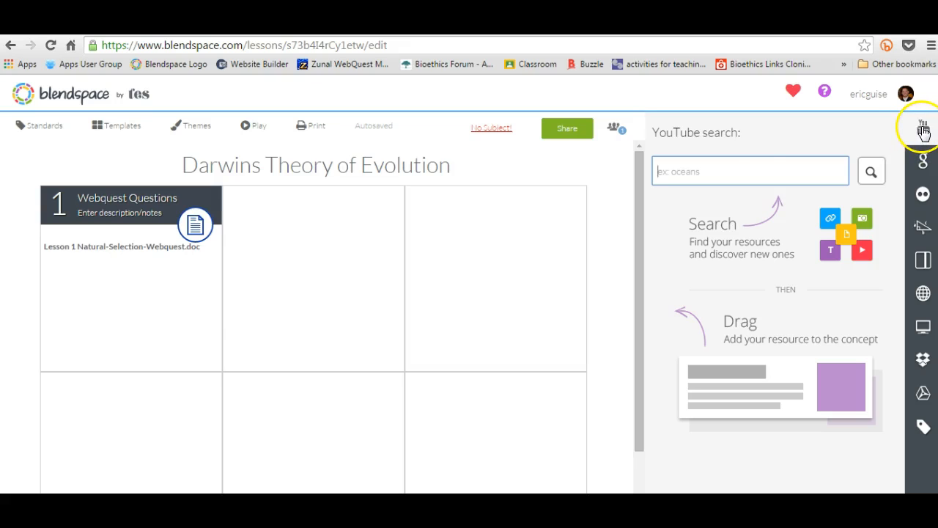
click(715, 171)
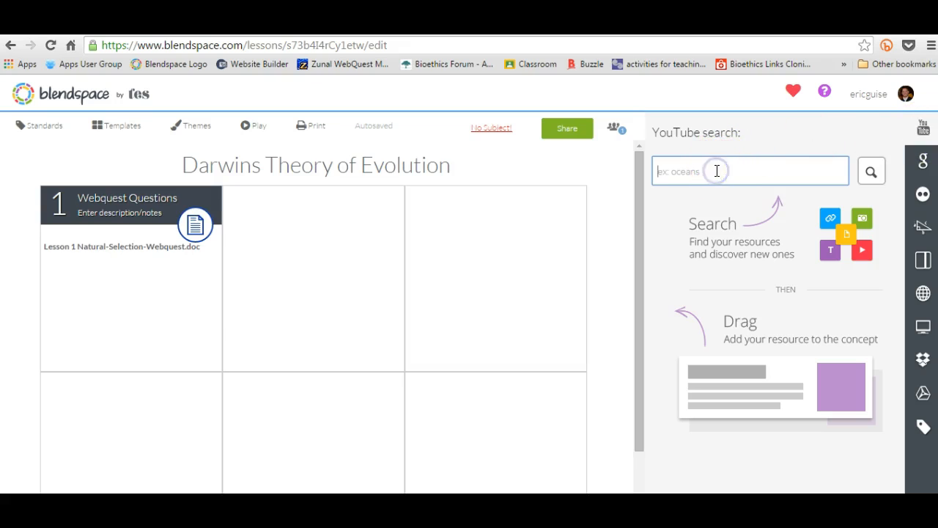
text(darwins dangerous idea)
key(Return)
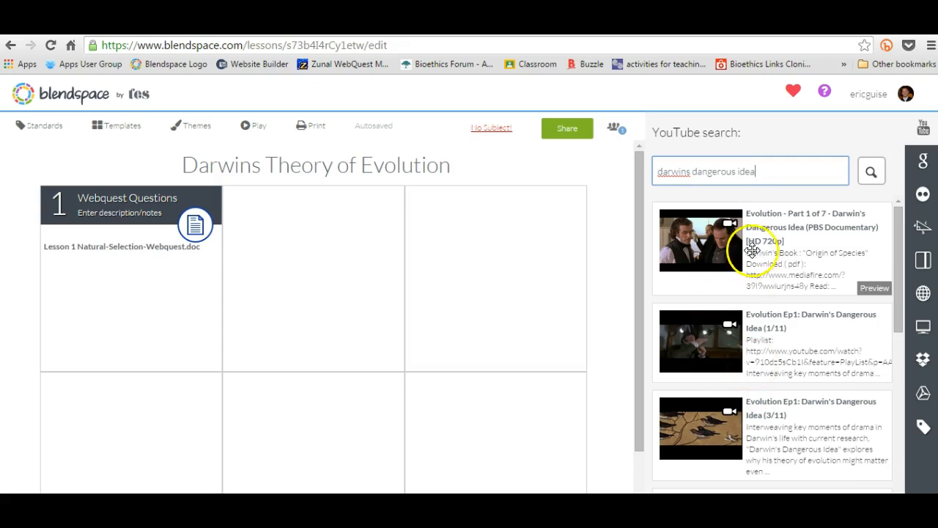
drag(774, 262, 344, 260)
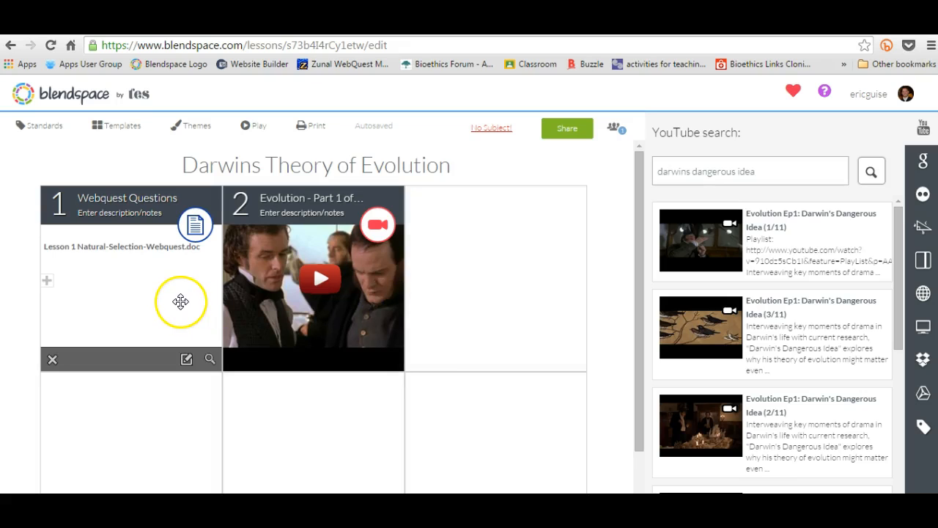
Add a quiz to the third tile with the question "What was Darwin's profession?".
mouse_move(473, 277)
click(525, 306)
click(403, 159)
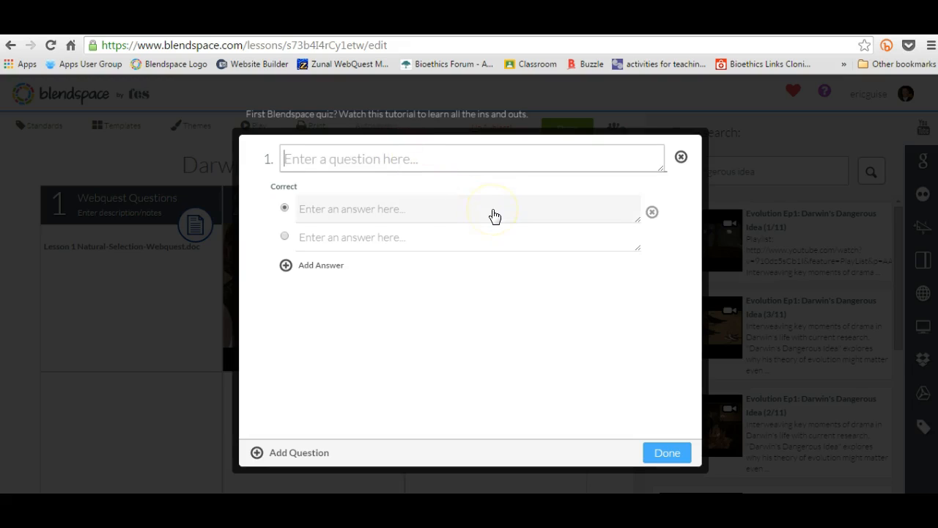
text(What w)
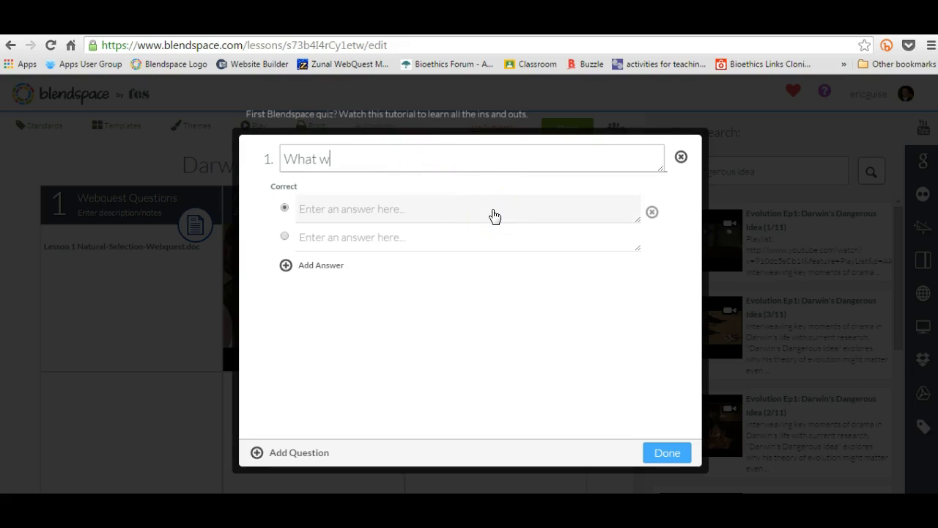
text(as Darwin's profession?)
Give the quiz question the answers Farmer, Doctor and Naturalist, mark Naturalist as correct, and finish the quiz.
click(447, 213)
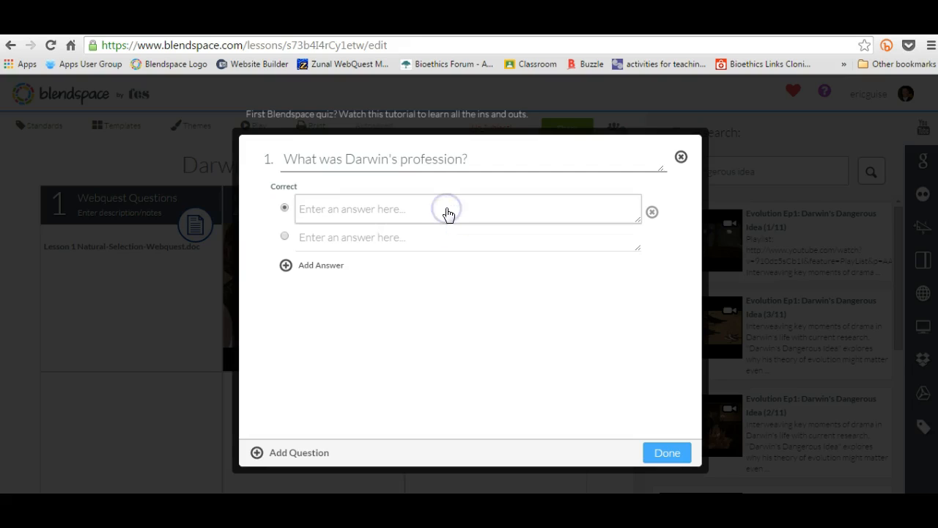
text(Farmer)
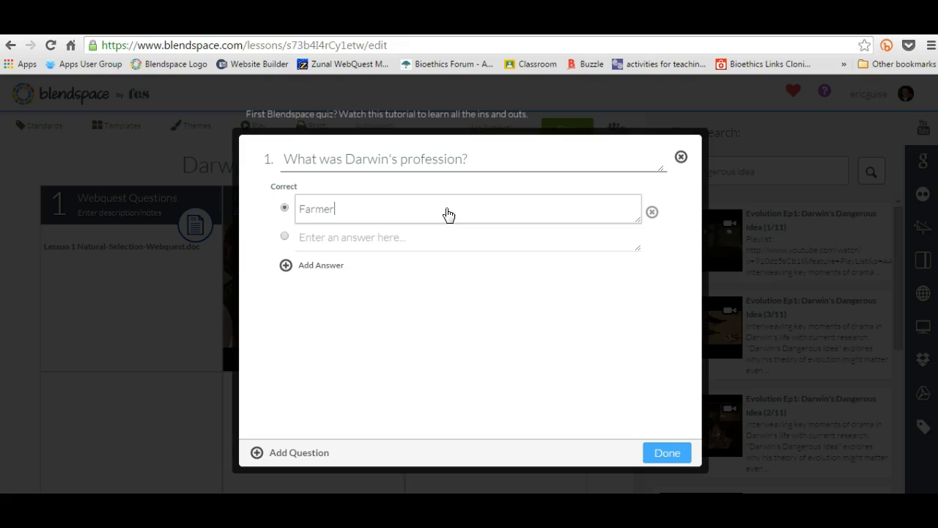
click(440, 217)
click(413, 244)
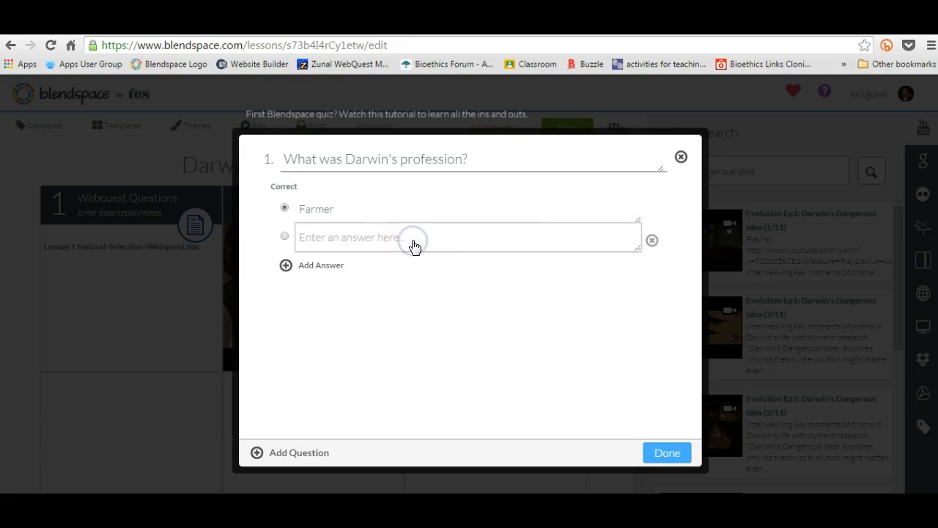
text(Doctor)
click(387, 262)
click(286, 266)
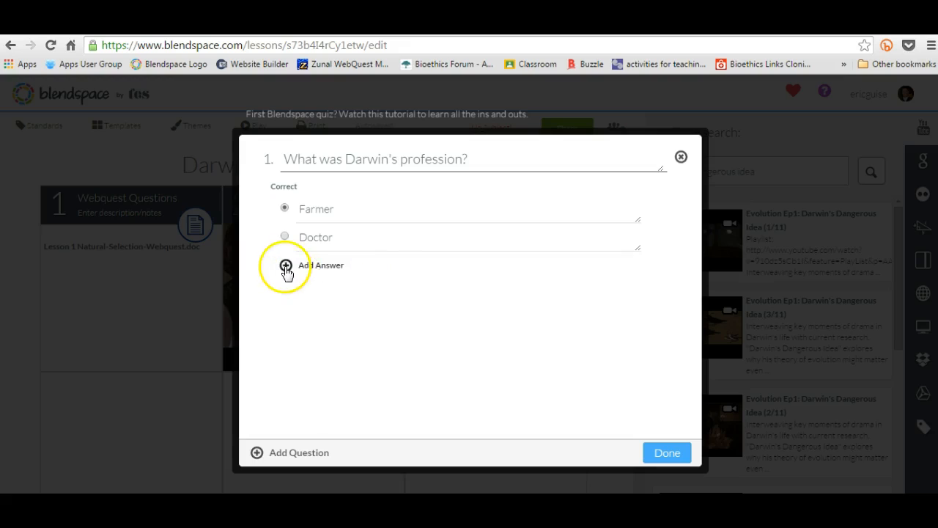
click(320, 270)
text(N)
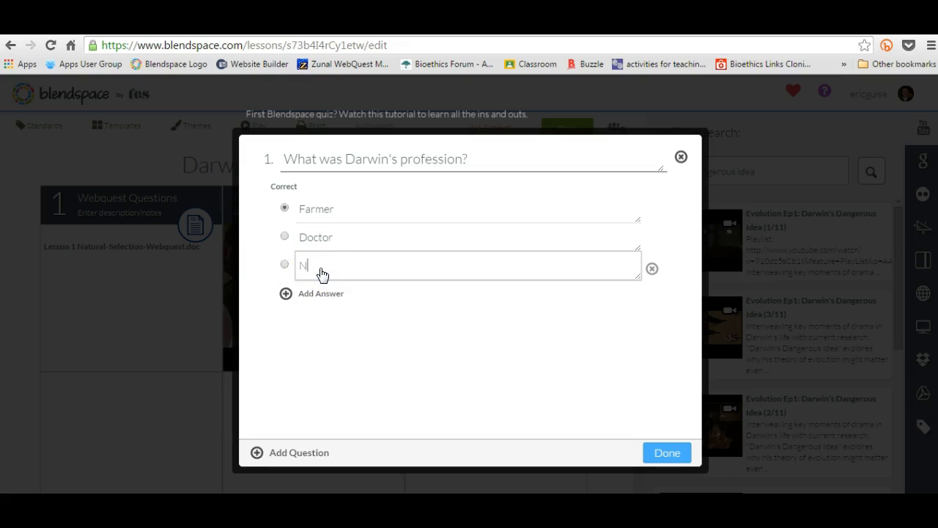
text(aturalist)
click(285, 265)
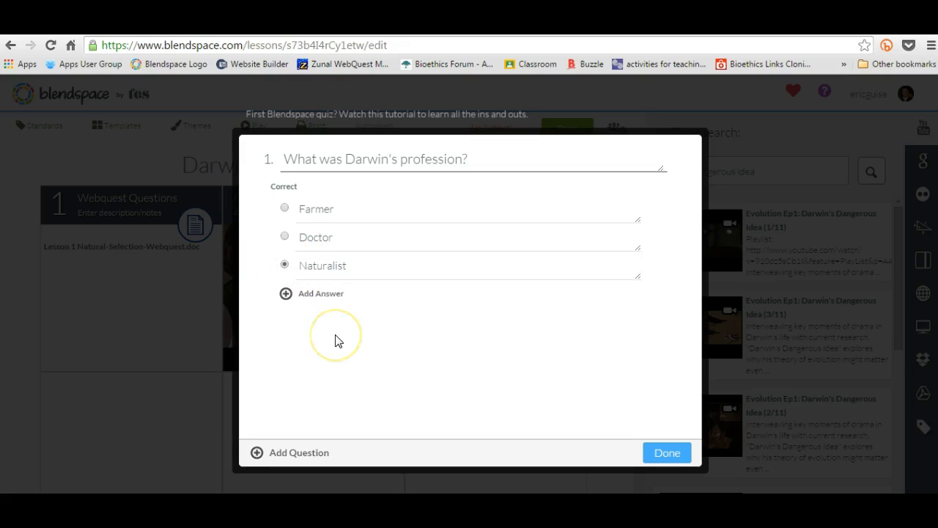
click(657, 459)
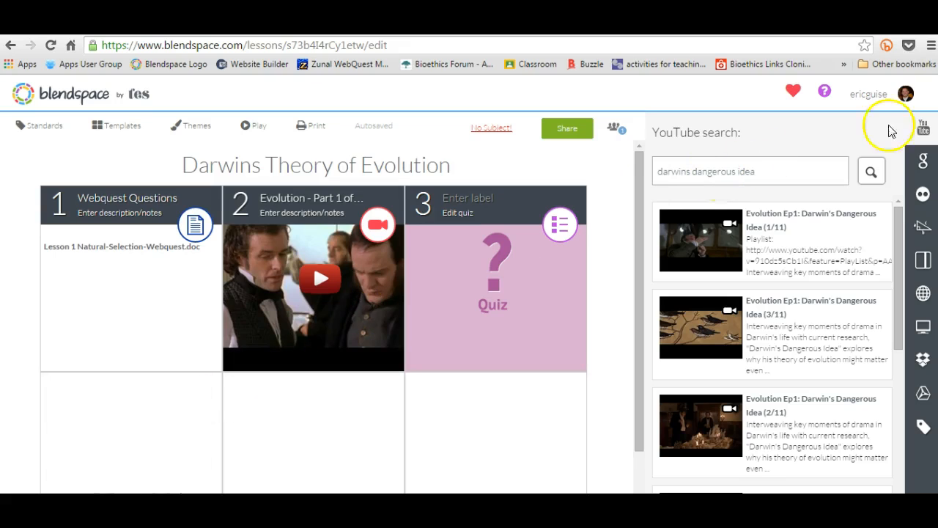
Search Google Images for "darwins finches" and place the first image, the finch bill-type diagram, in the fourth tile.
click(925, 161)
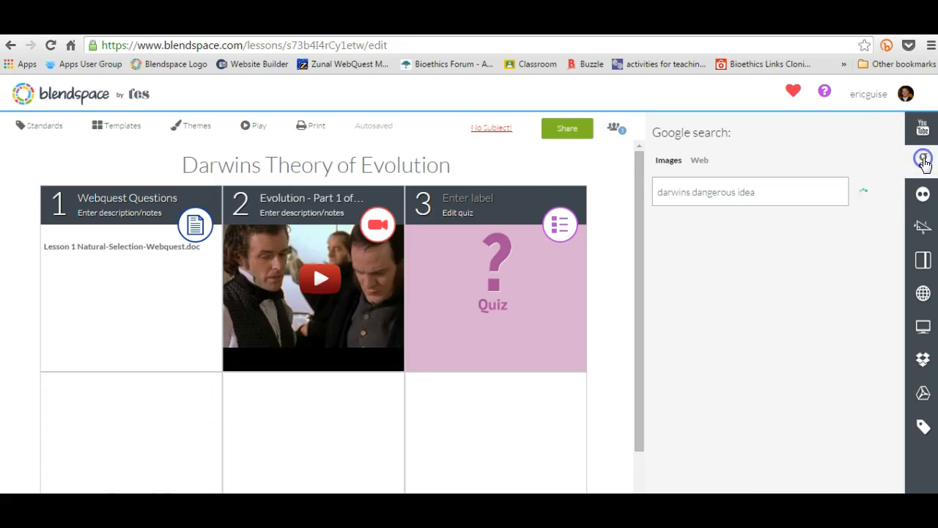
triple_click(743, 193)
text(darw)
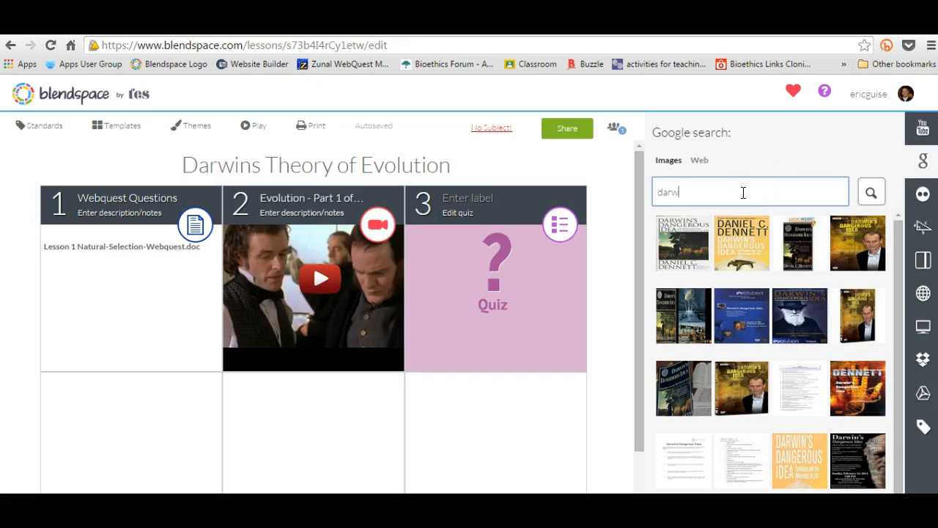
text(ins finches)
key(Return)
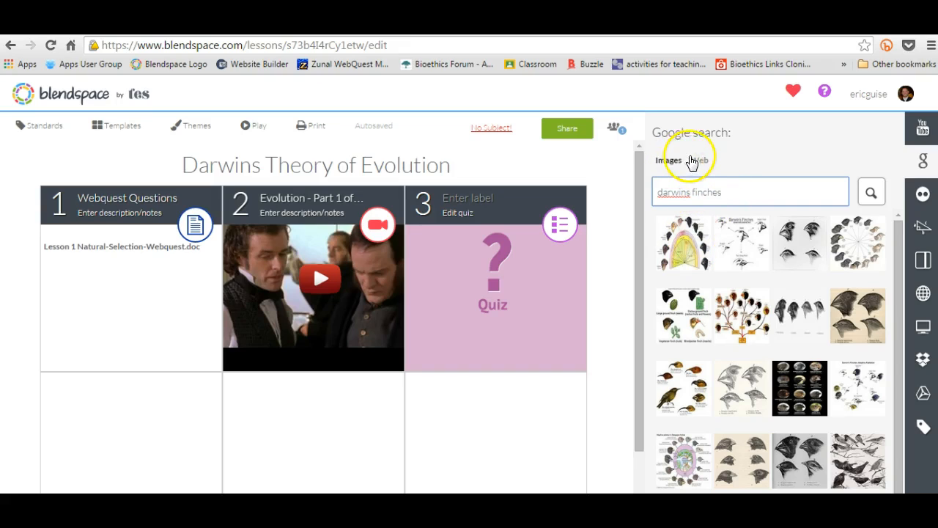
drag(694, 244, 156, 426)
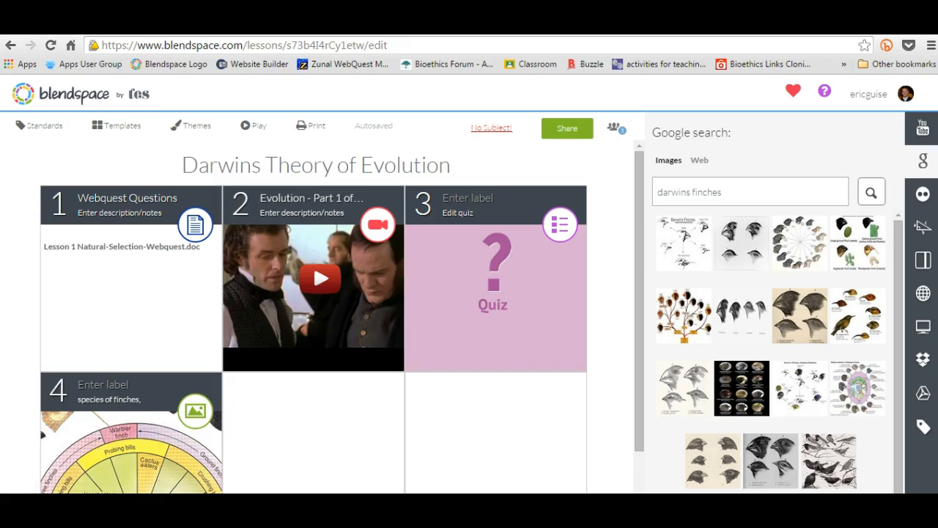
Add a text tile in the fifth space reading "Webquest PArts 1-4 due Wednesday" and "Whole webquest due Friday." on separate lines, and label it "Schedule".
scroll(315, 315, down, 1)
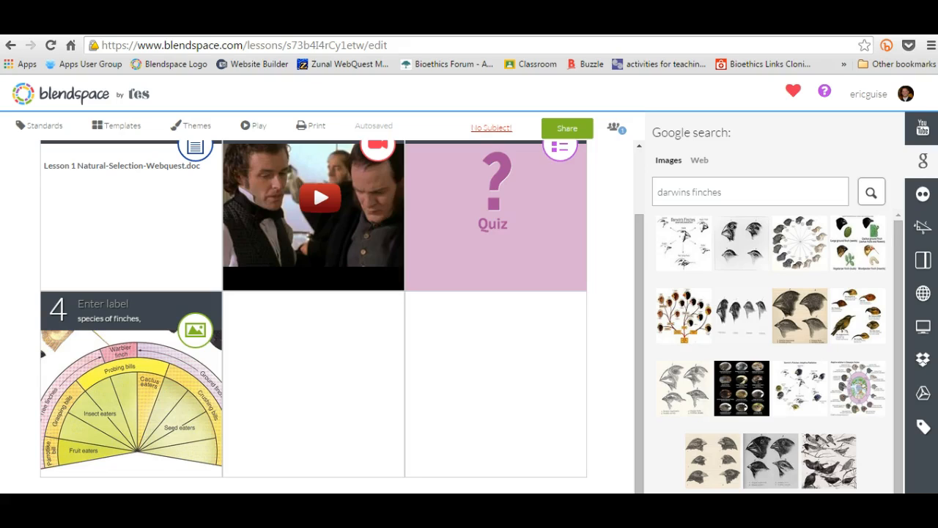
mouse_move(283, 413)
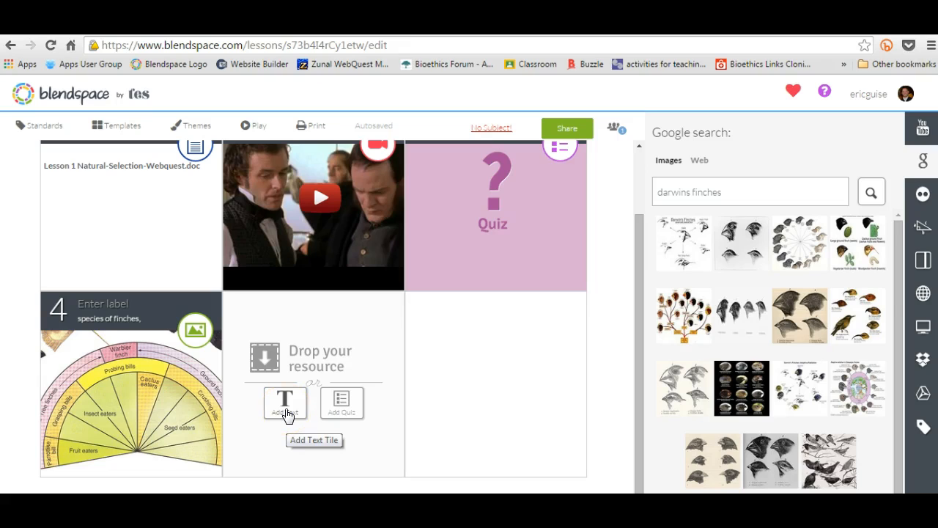
click(286, 414)
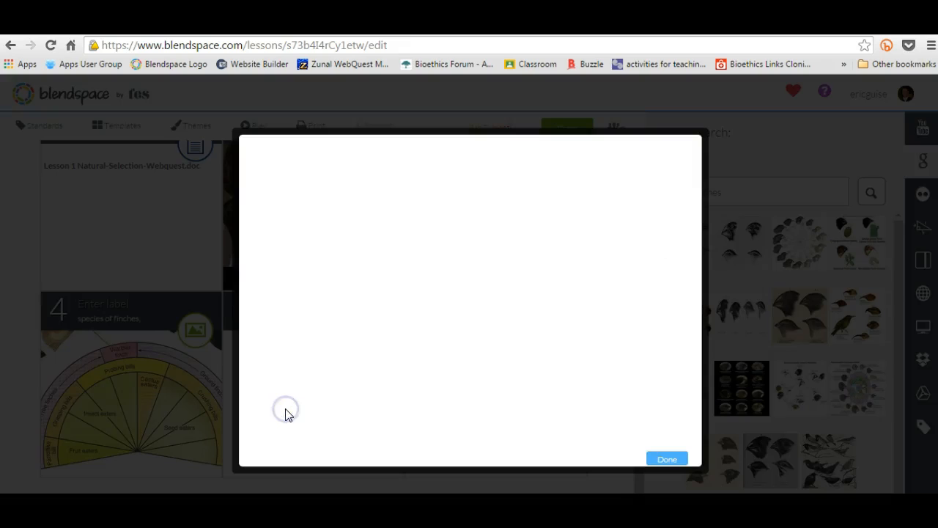
click(353, 220)
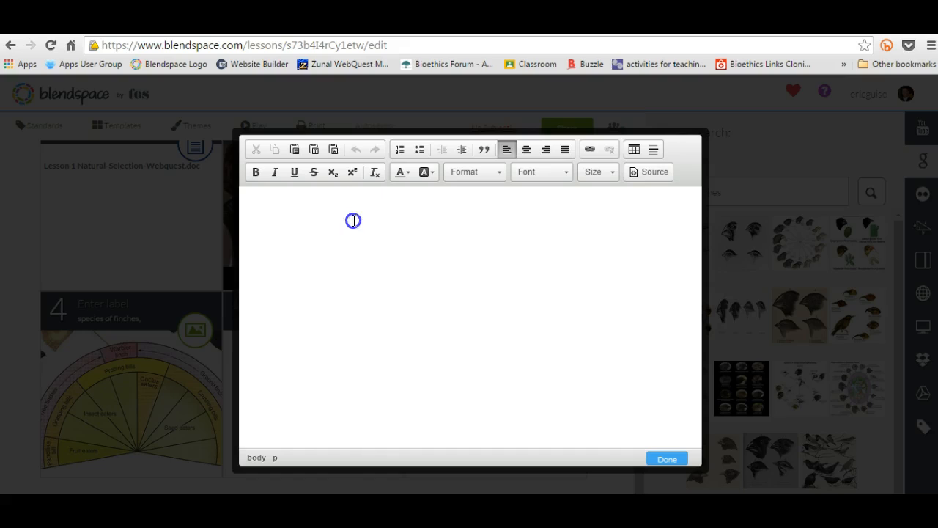
text(Webquest PArts)
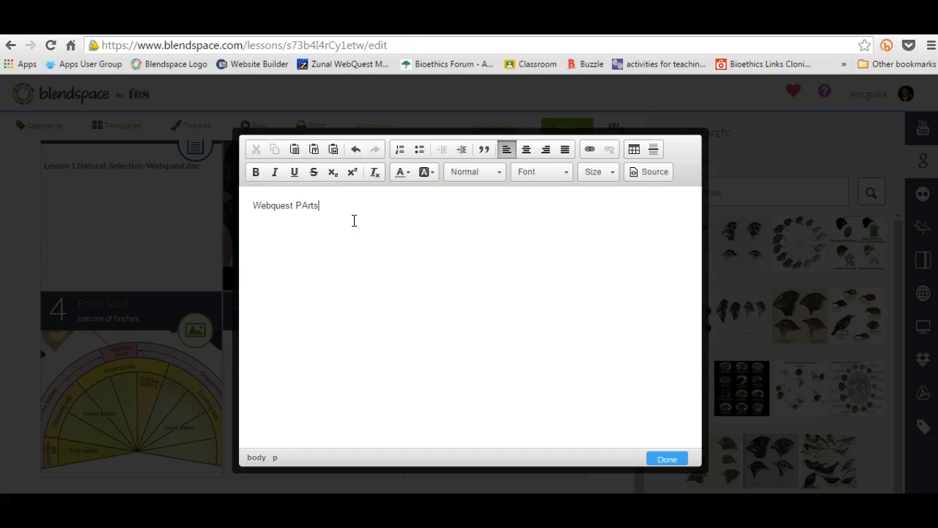
text( 1-4 due Wednesday)
key(Return)
text(Wh)
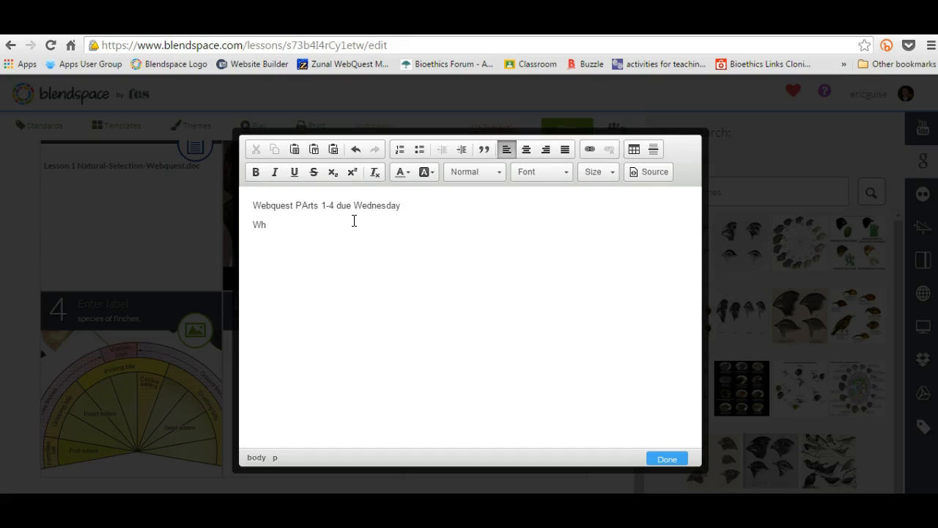
text(ioe webquest due Friday.)
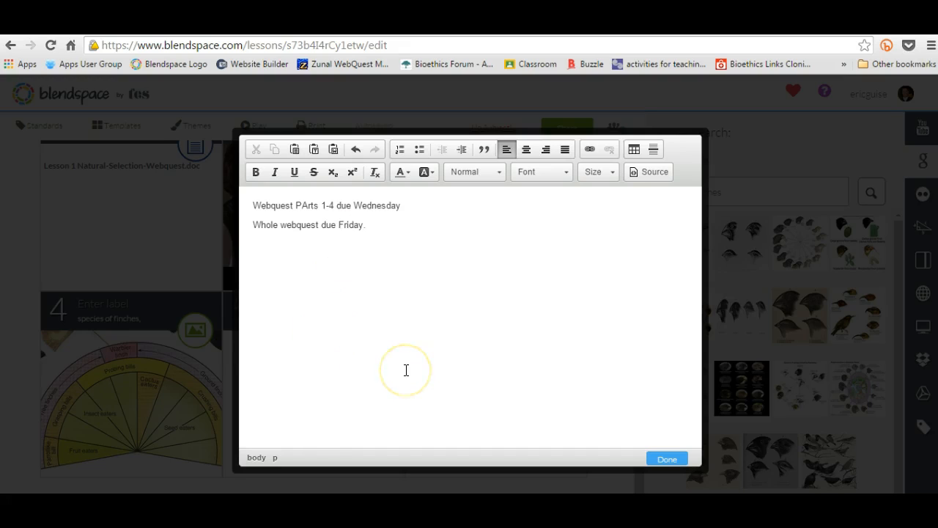
click(667, 459)
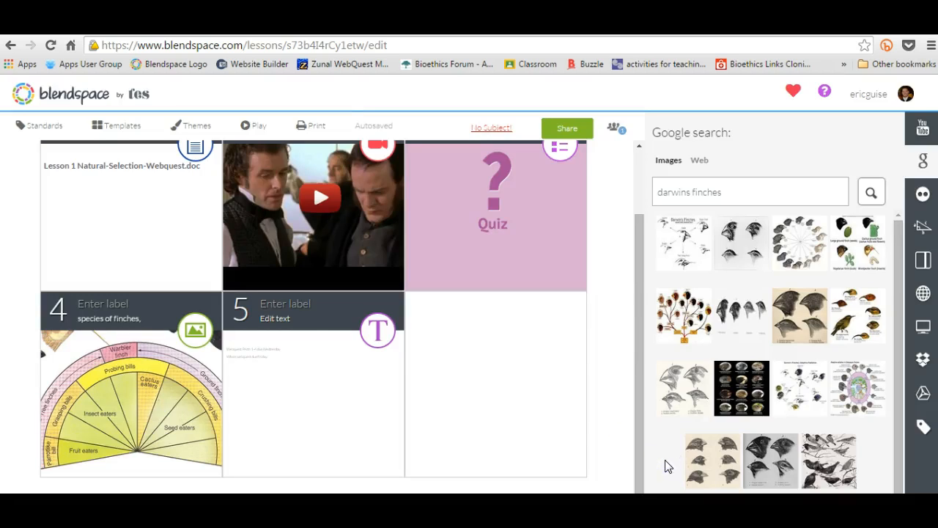
click(296, 304)
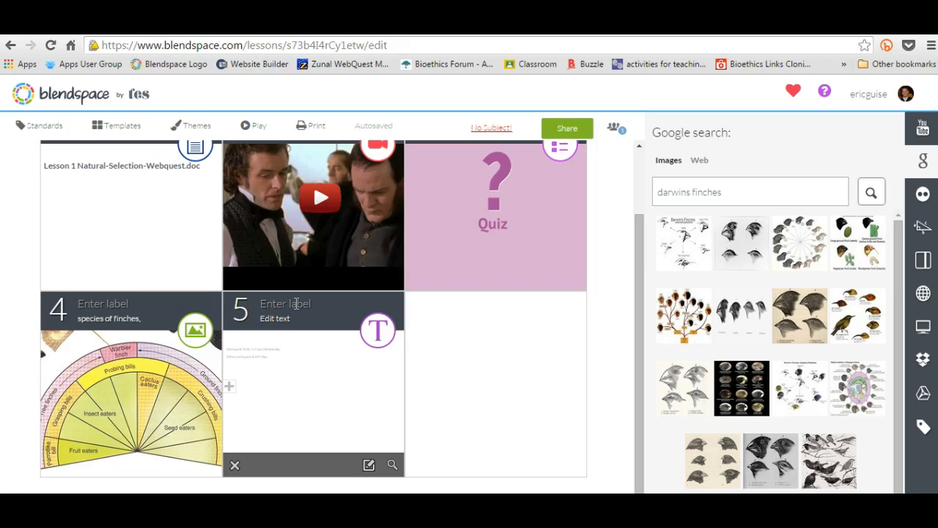
text(Schedule)
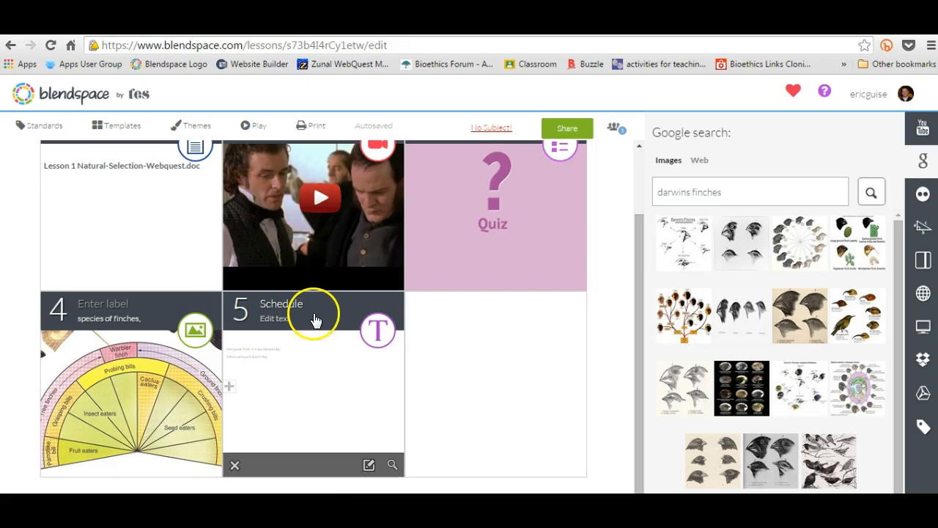
Open the sharing options for the Darwins Theory of Evolution lesson.
click(569, 132)
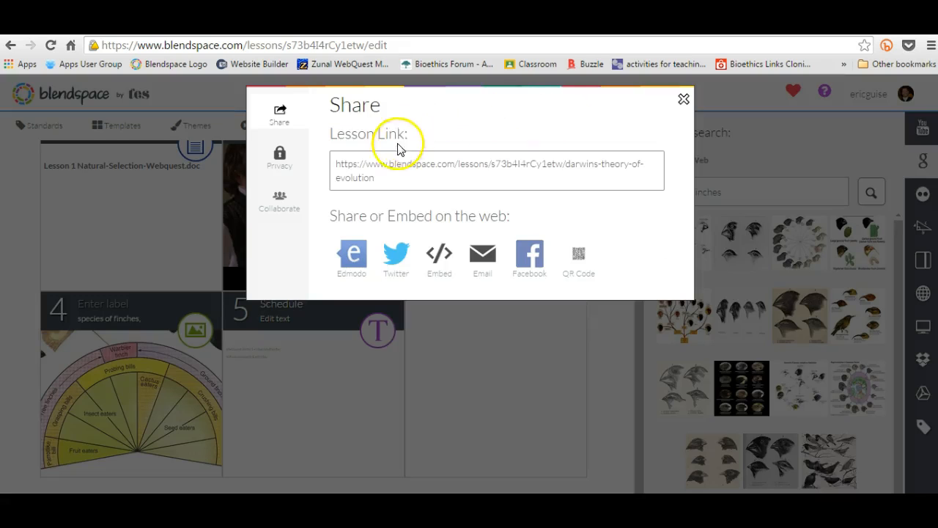